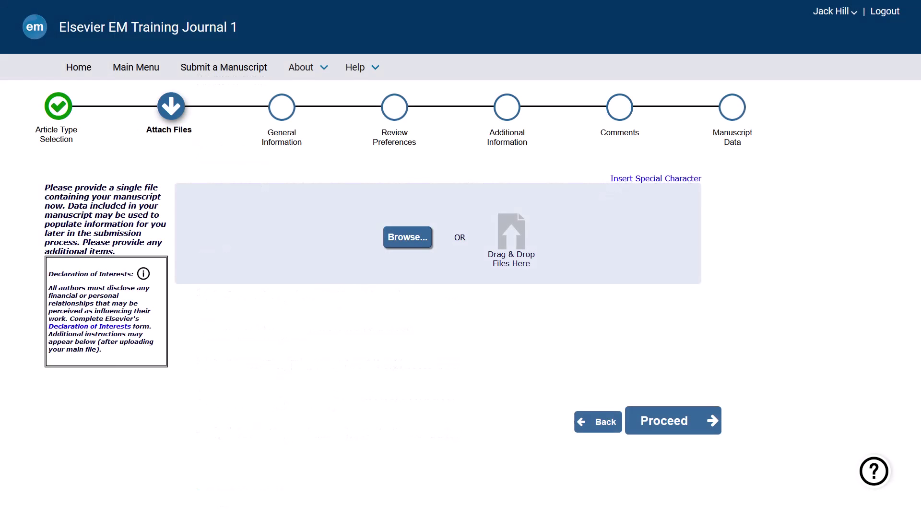
# Step: Upload the manuscript .docx and advance through General Information to the questionnaire
pyautogui.moveTo(5, 331); pyautogui.dragTo(288, 274)
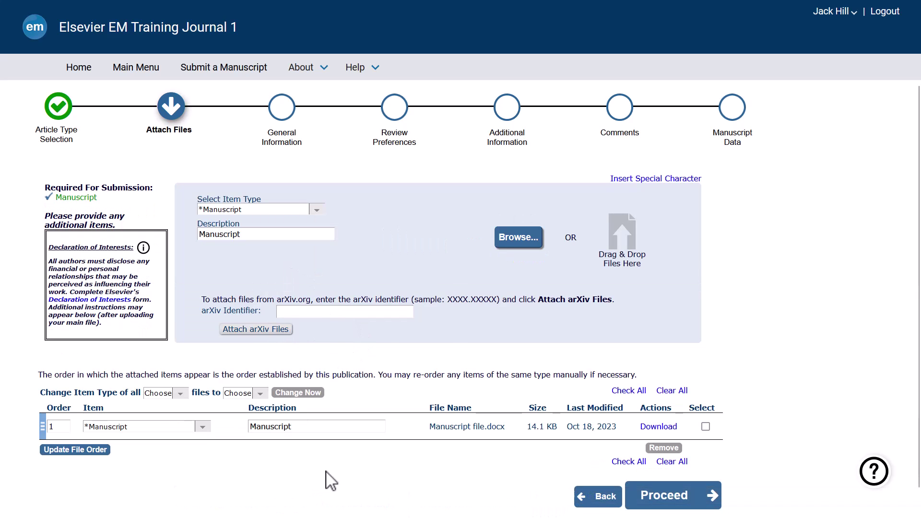
pyautogui.click(674, 495)
pyautogui.click(664, 357)
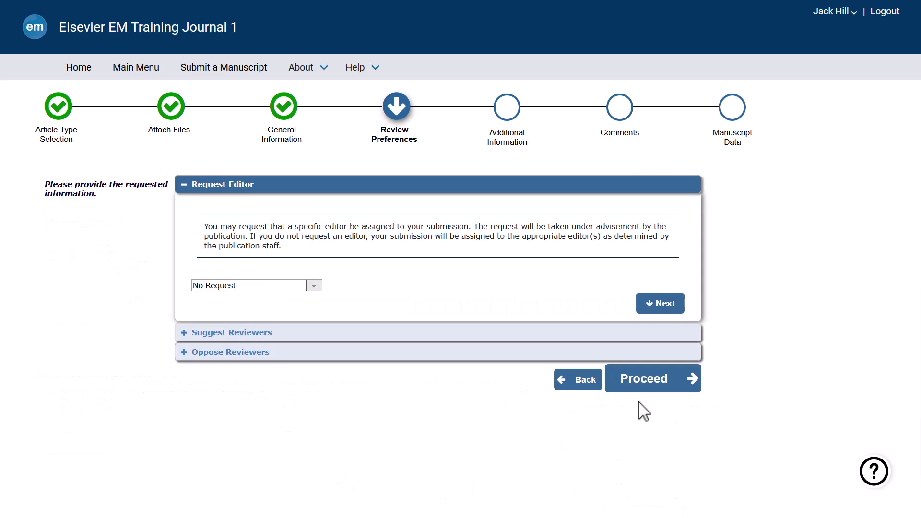
pyautogui.click(643, 386)
# Step: Confirm all funding organizations are acknowledged and write 'Comments to the Editorial office.' as the comment
pyautogui.click(279, 296)
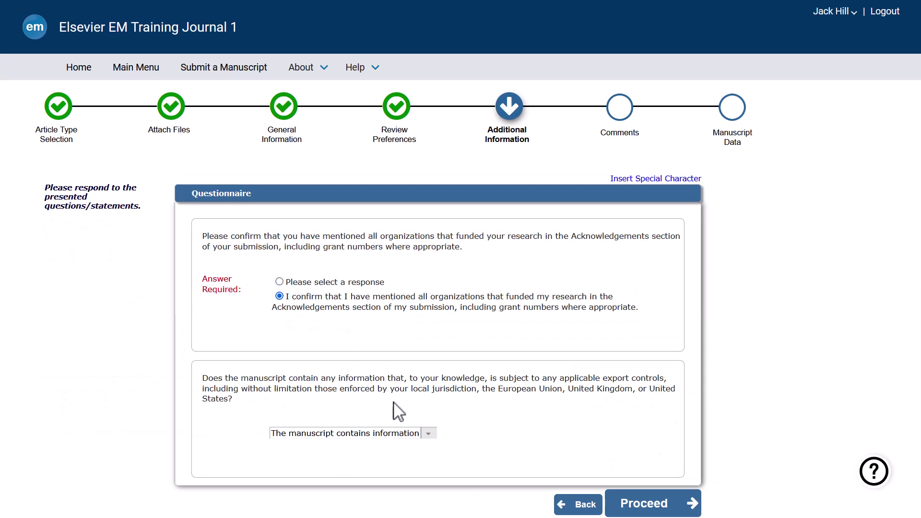
pyautogui.click(428, 433)
pyautogui.click(429, 434)
pyautogui.click(643, 504)
pyautogui.write('Comme')
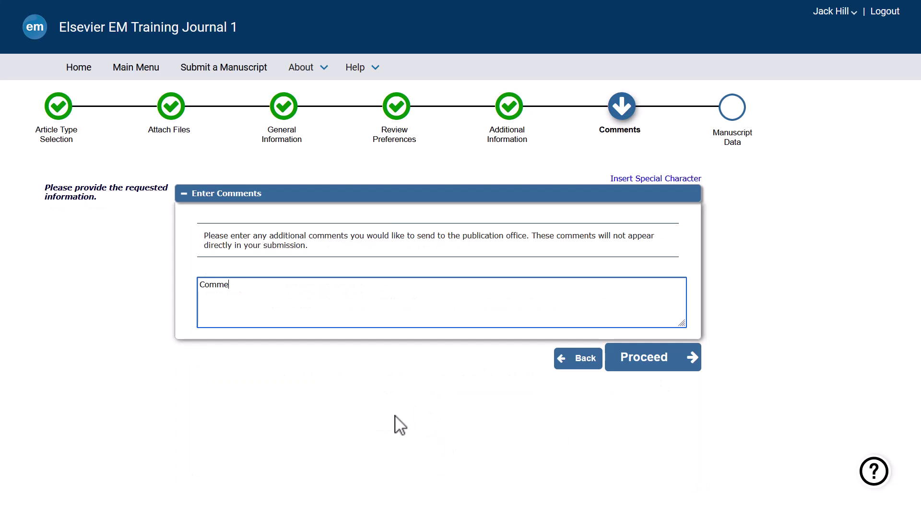
pyautogui.write('nts to the Editorial office.')
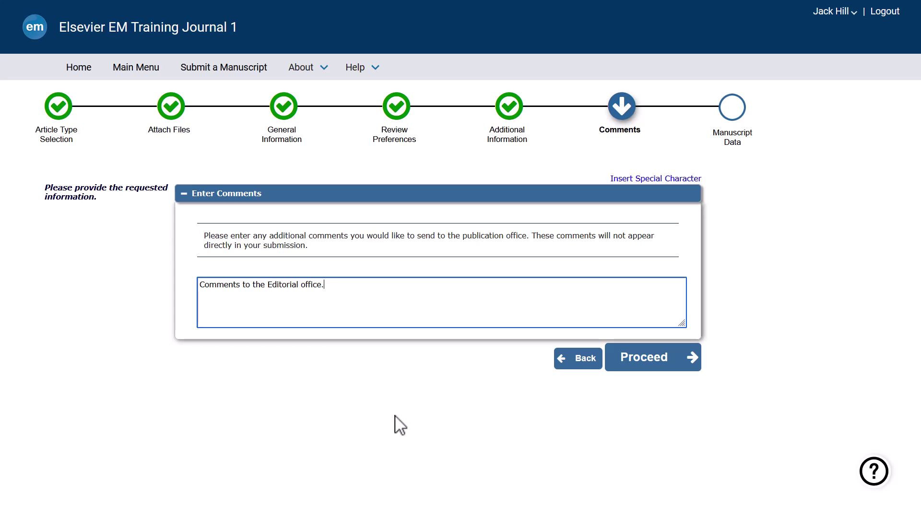
pyautogui.write('..')
# Step: Move to Manuscript Data and step past Title, Abstract and Keywords to the Authors list
pyautogui.click(644, 360)
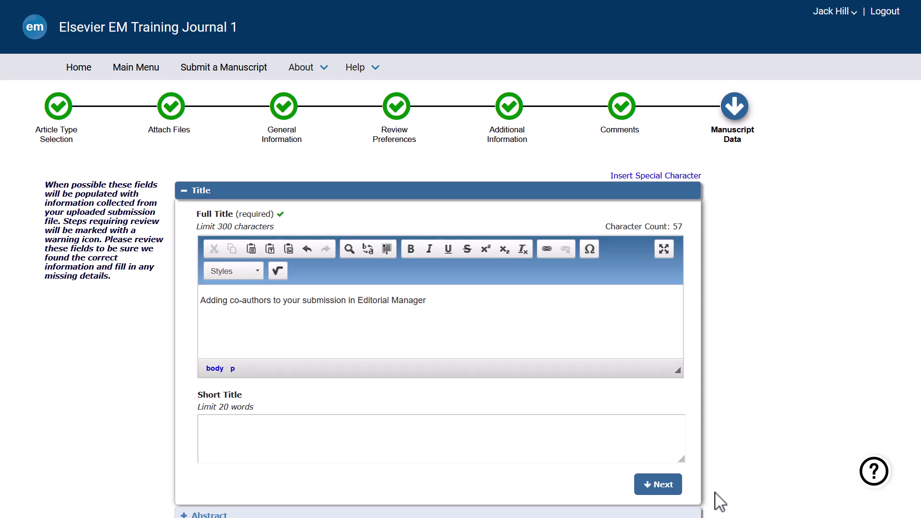
pyautogui.click(676, 488)
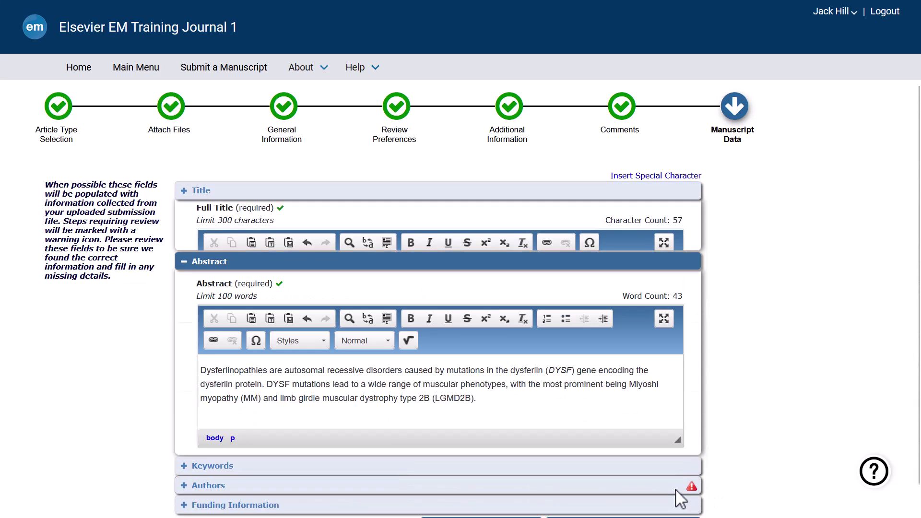
pyautogui.click(657, 423)
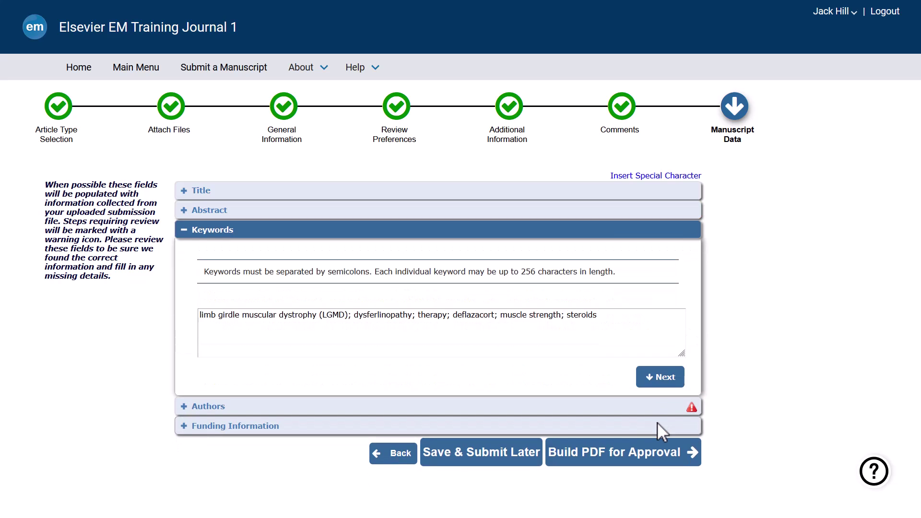
pyautogui.click(656, 376)
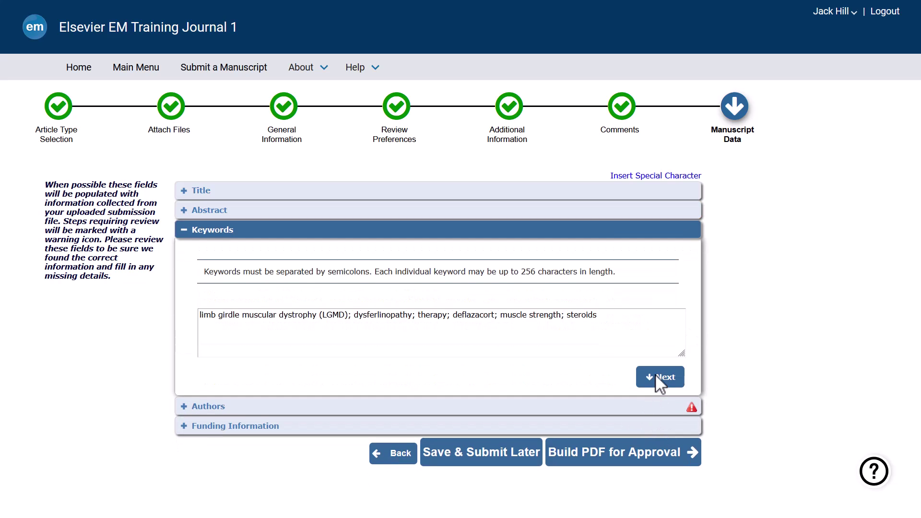
pyautogui.scroll(-1, 681, 383)
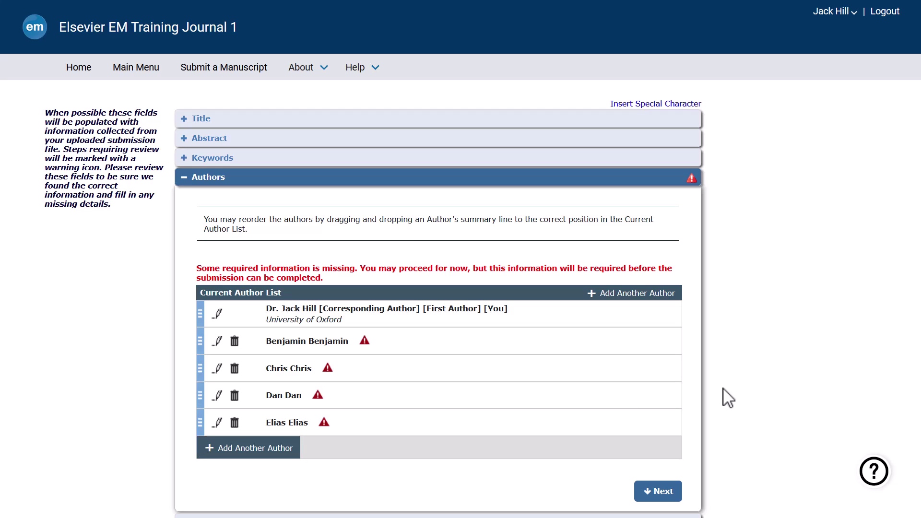
# Step: Open the second author's row in Edit Author Details
pyautogui.click(217, 343)
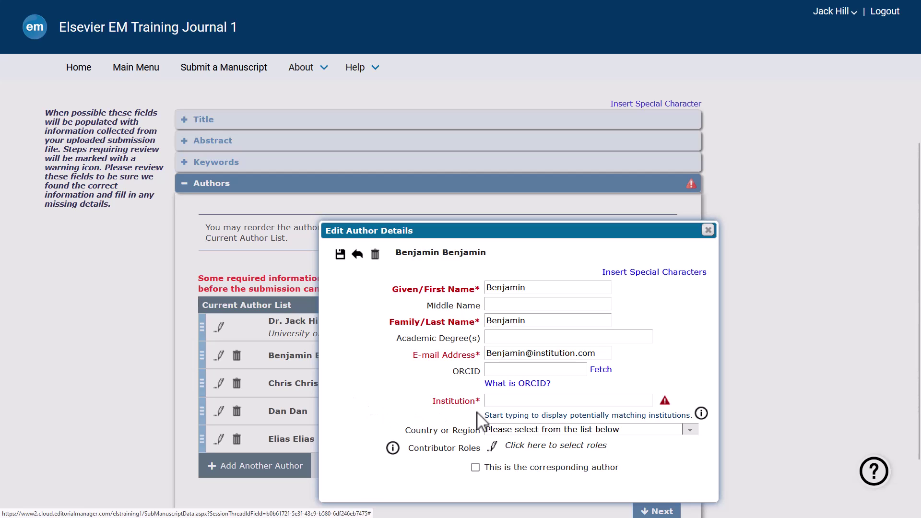
# Step: Set the author's institution to University of Oxford
pyautogui.click(490, 401)
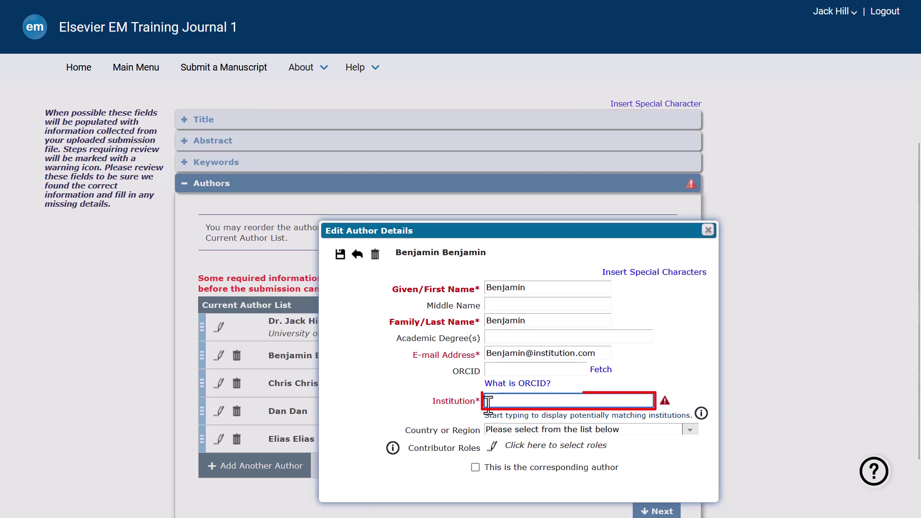
pyautogui.write('Oxford')
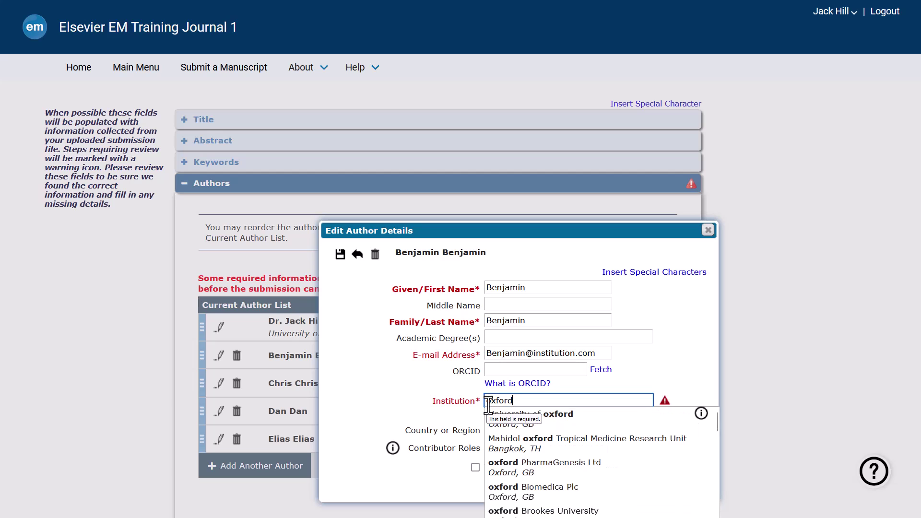
pyautogui.click(553, 424)
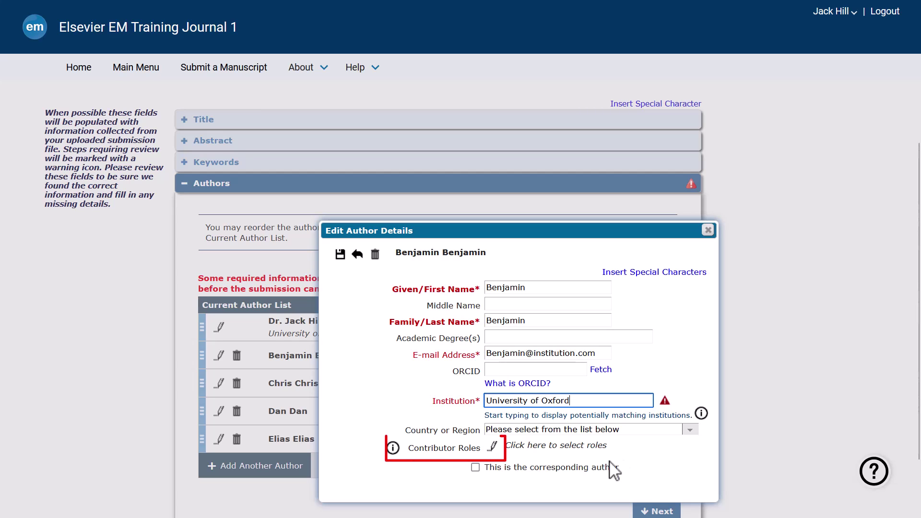
# Step: Add Conceptualization as the author's contributor role
pyautogui.click(495, 449)
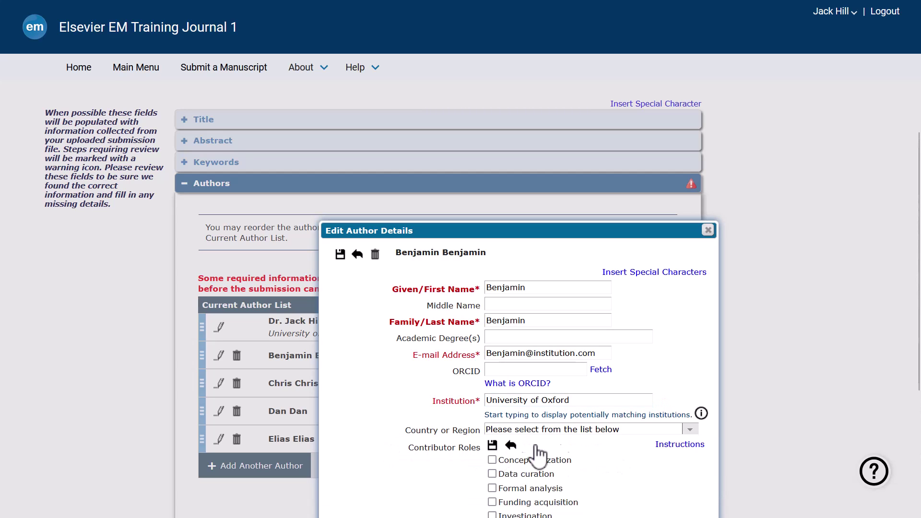
pyautogui.scroll(-3, 613, 462)
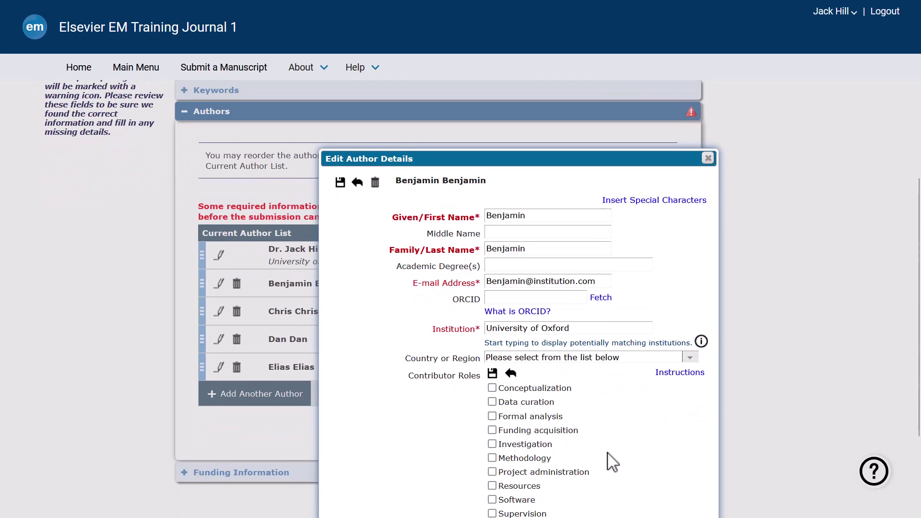
pyautogui.scroll(-1, 608, 461)
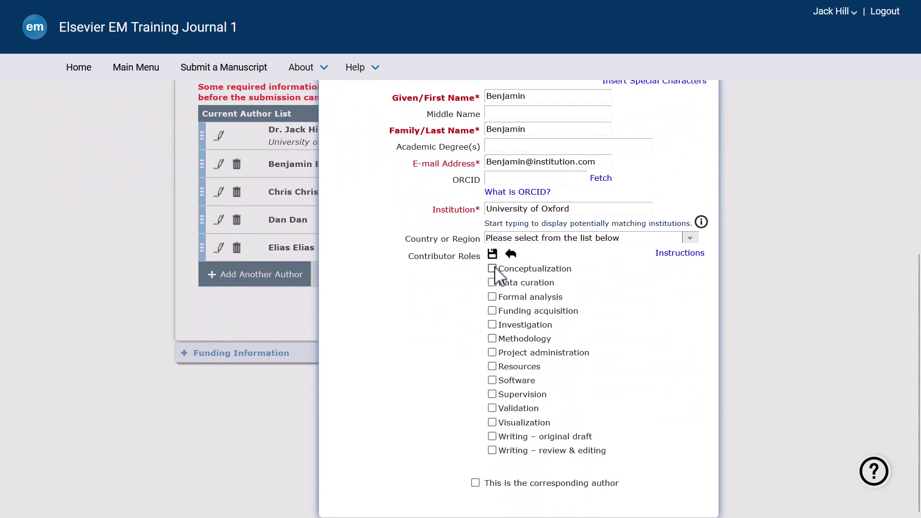
pyautogui.click(492, 268)
pyautogui.click(493, 255)
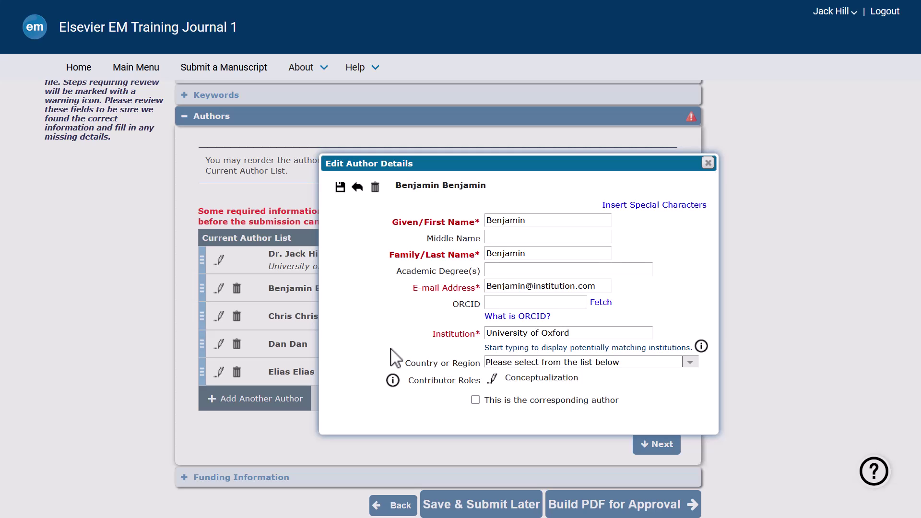
# Step: Save the second author's record, then open and re-save the corresponding author's details
pyautogui.click(341, 190)
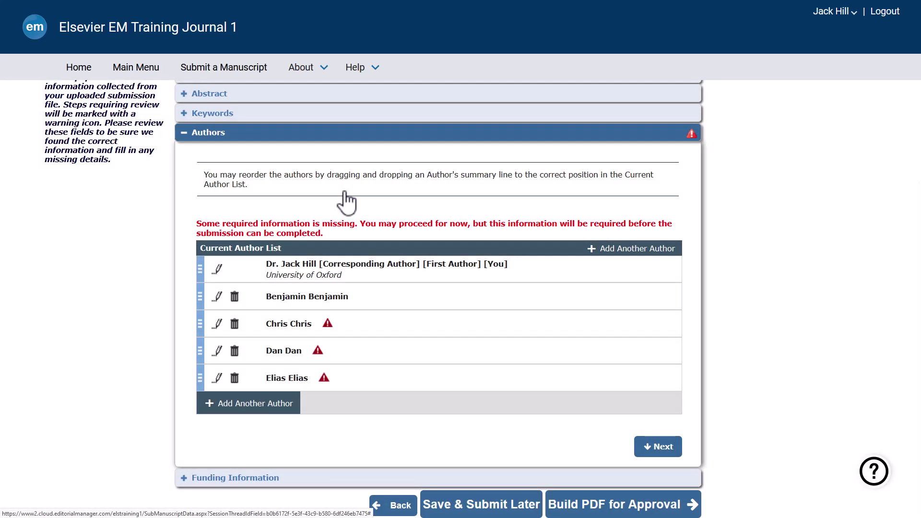
pyautogui.click(219, 272)
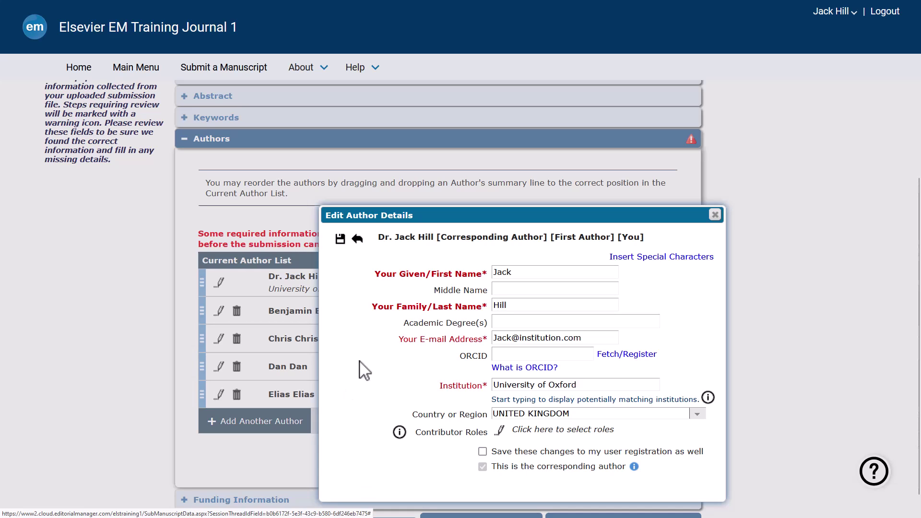
pyautogui.click(340, 238)
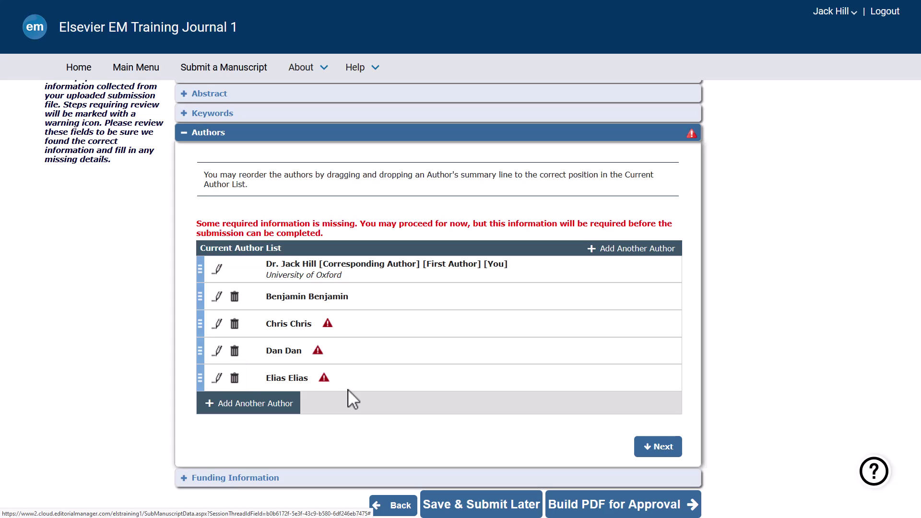
# Step: Delete the last co-author from the list and confirm the deletion
pyautogui.click(234, 379)
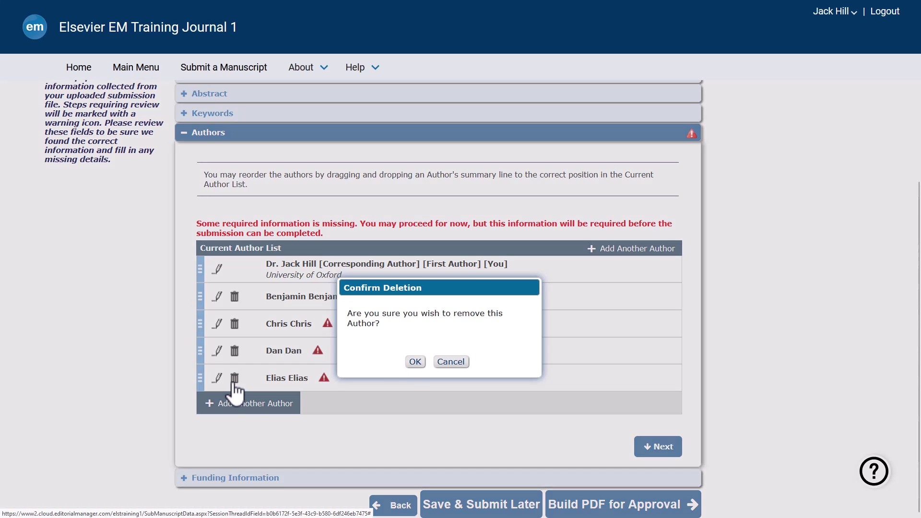
pyautogui.click(416, 363)
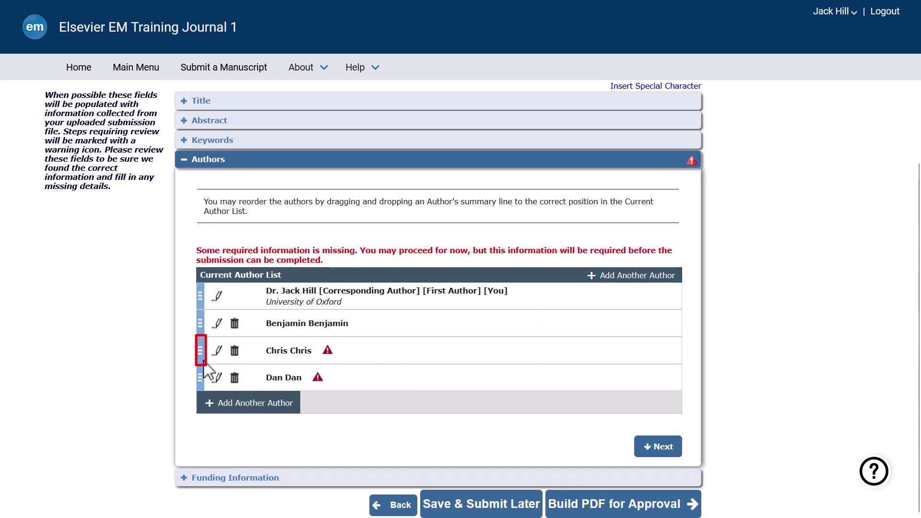
# Step: Move the third author up to sit directly after the corresponding author
pyautogui.moveTo(201, 355); pyautogui.dragTo(200, 338)
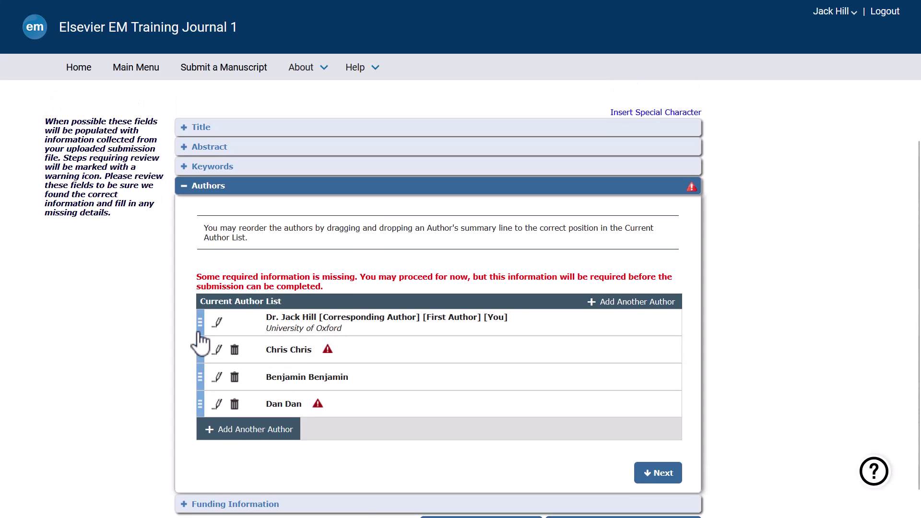